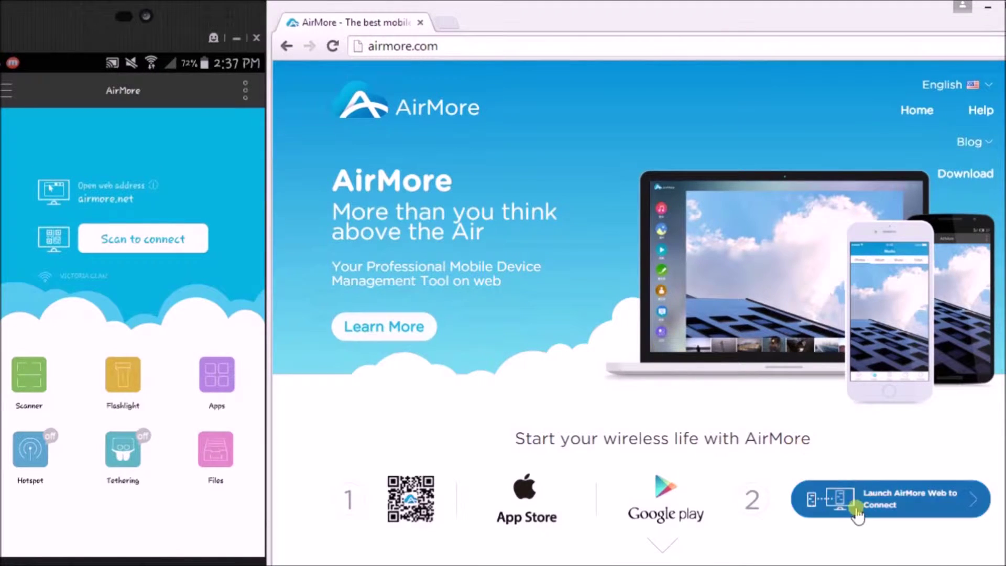
Launch AirMore Web from airmore.com to connect the phone
click(872, 513)
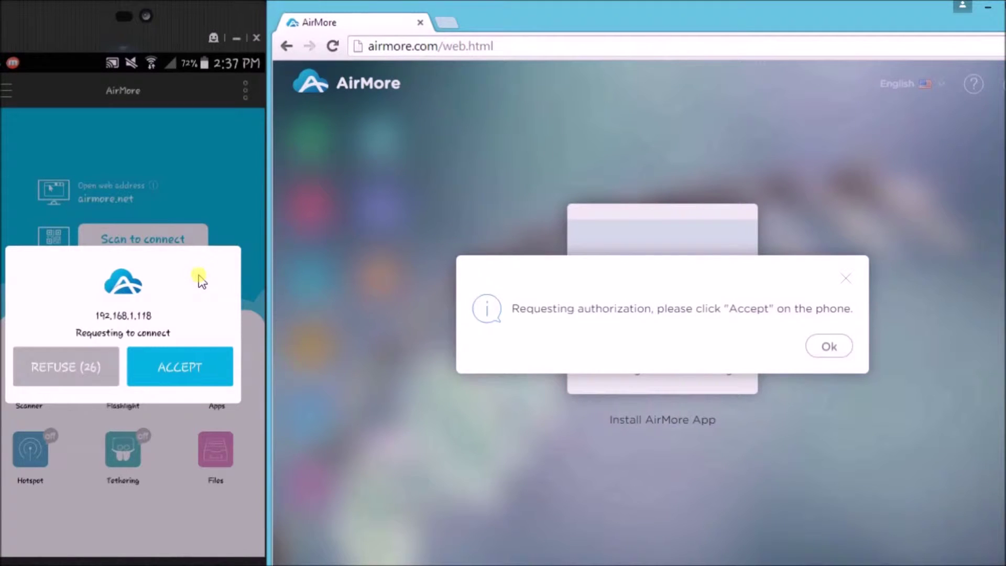
Accept the AirMore connection request on the phone
click(154, 381)
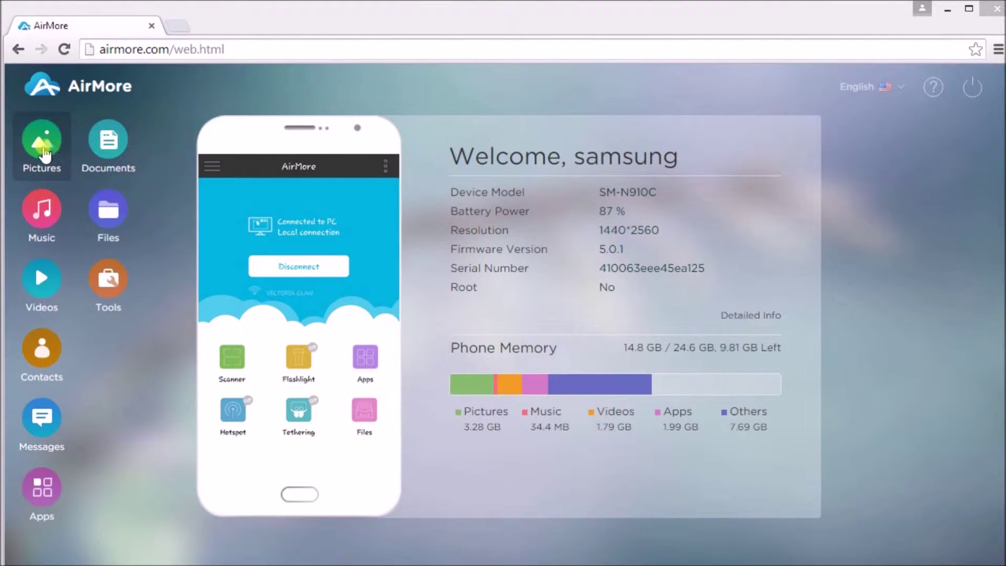
Upload images.jpeg from the Desktop into the phone's Pictures, then select the forest picture
click(45, 153)
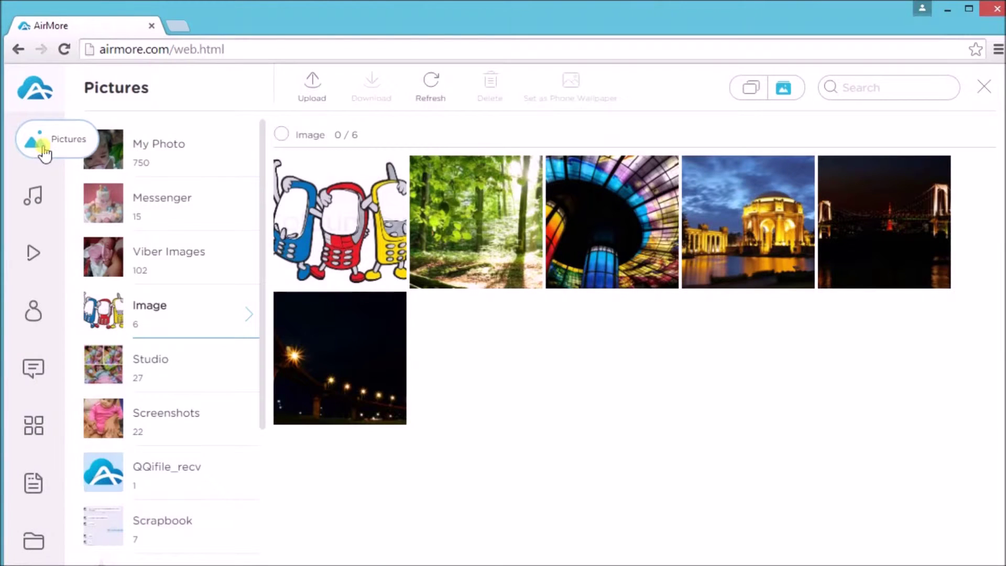
click(329, 90)
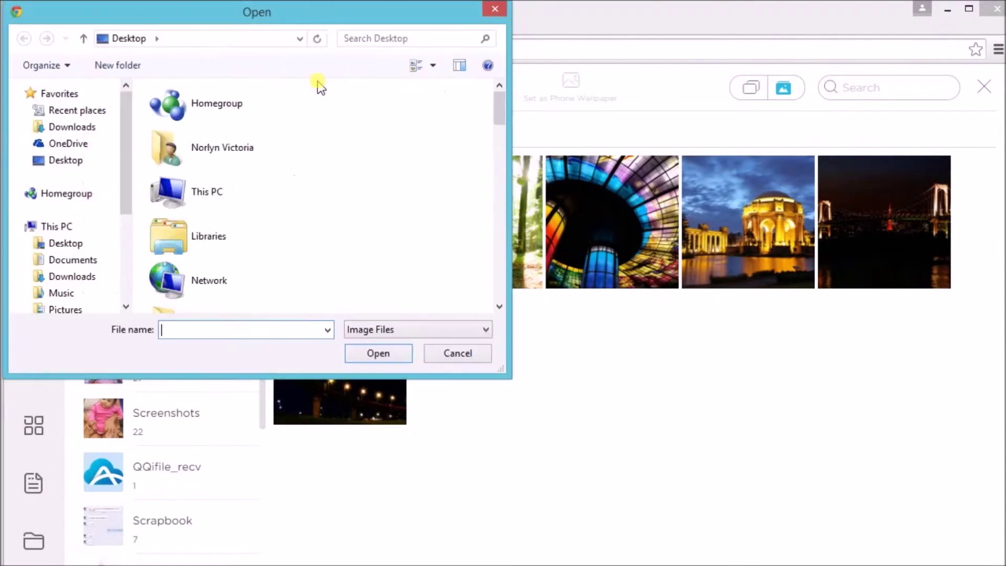
scroll(318, 80, down, 10)
click(278, 90)
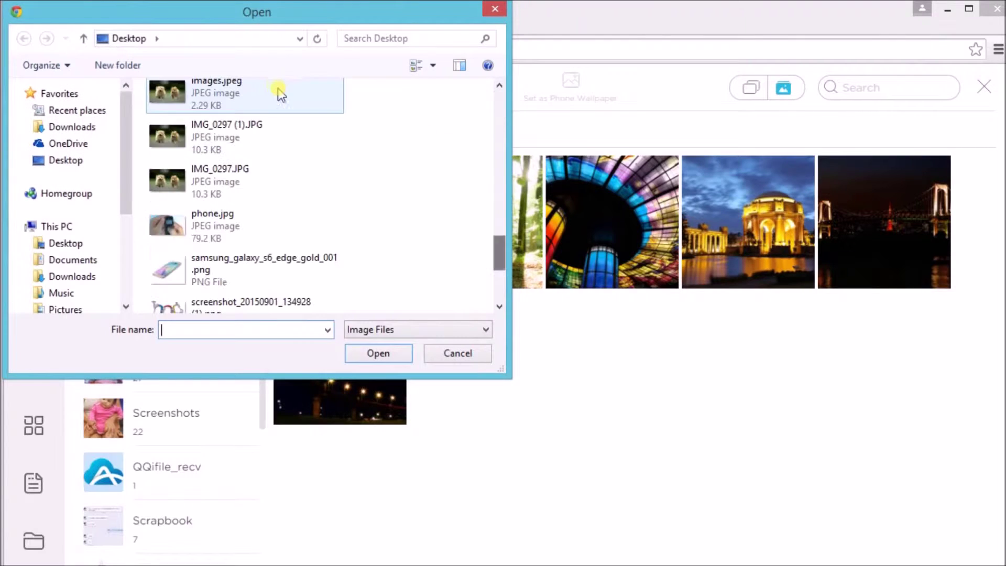
click(387, 353)
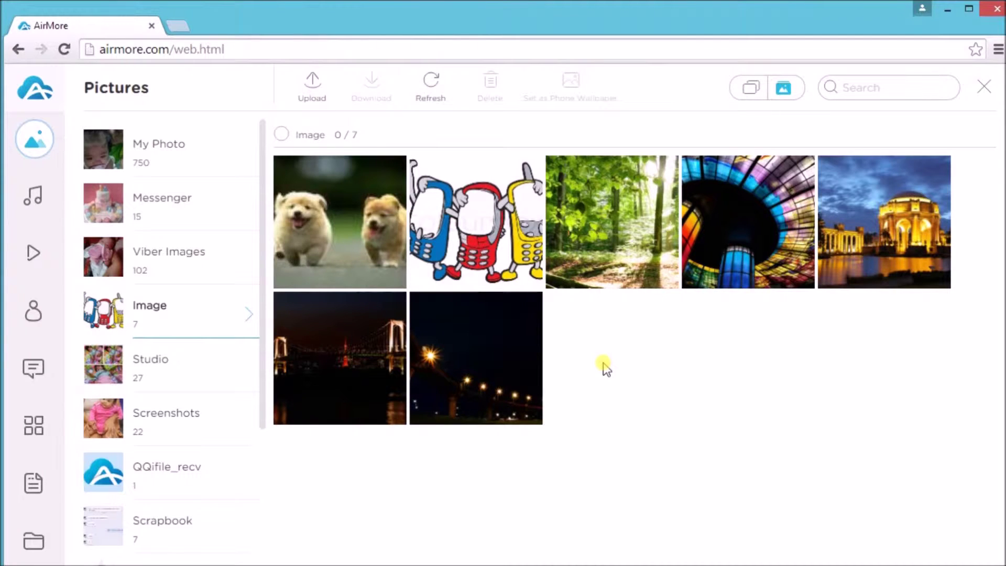
mouse_move(596, 205)
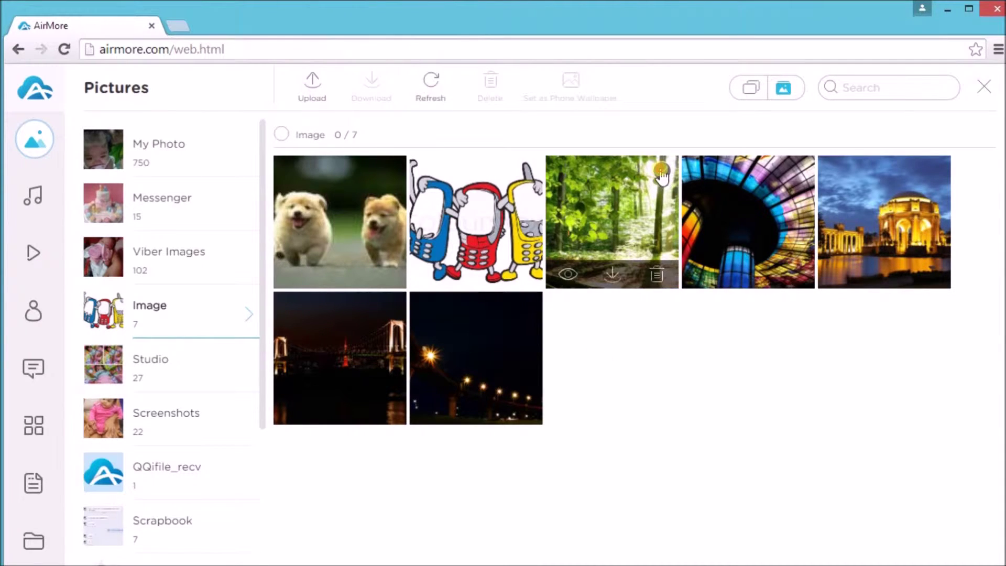
click(661, 171)
Download the forest picture and delete the cartoon phones picture from the Image album
click(371, 87)
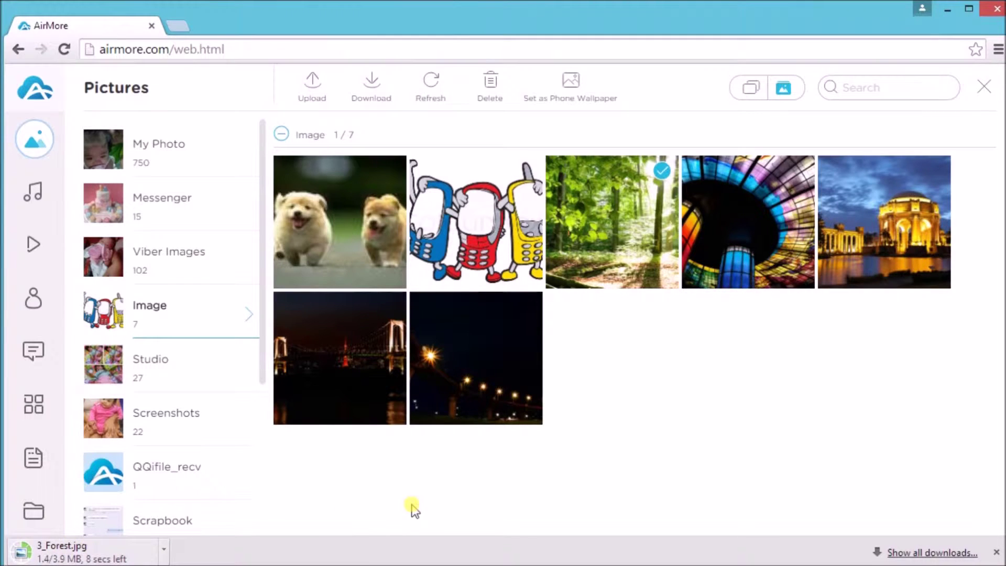
click(661, 171)
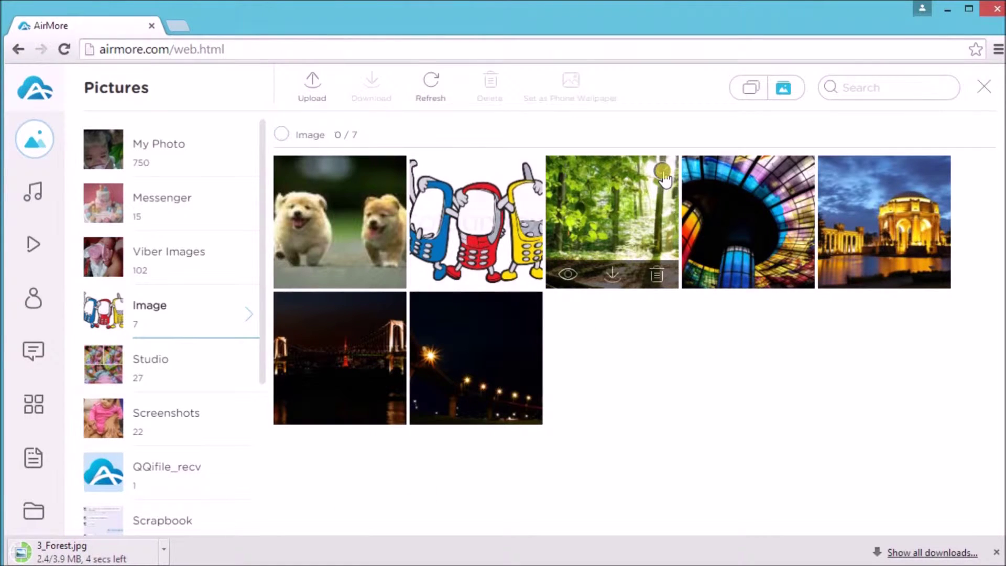
click(527, 171)
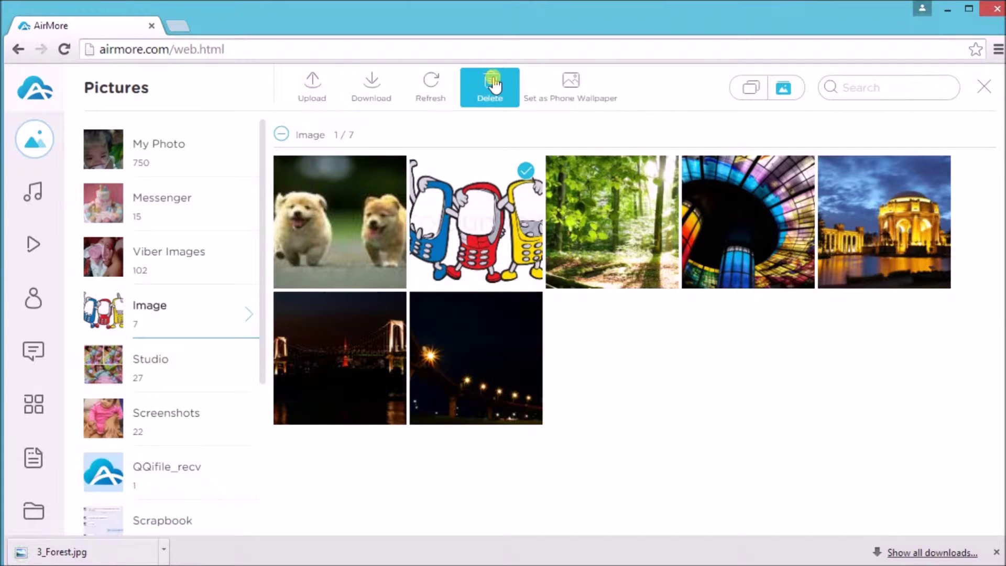
click(493, 80)
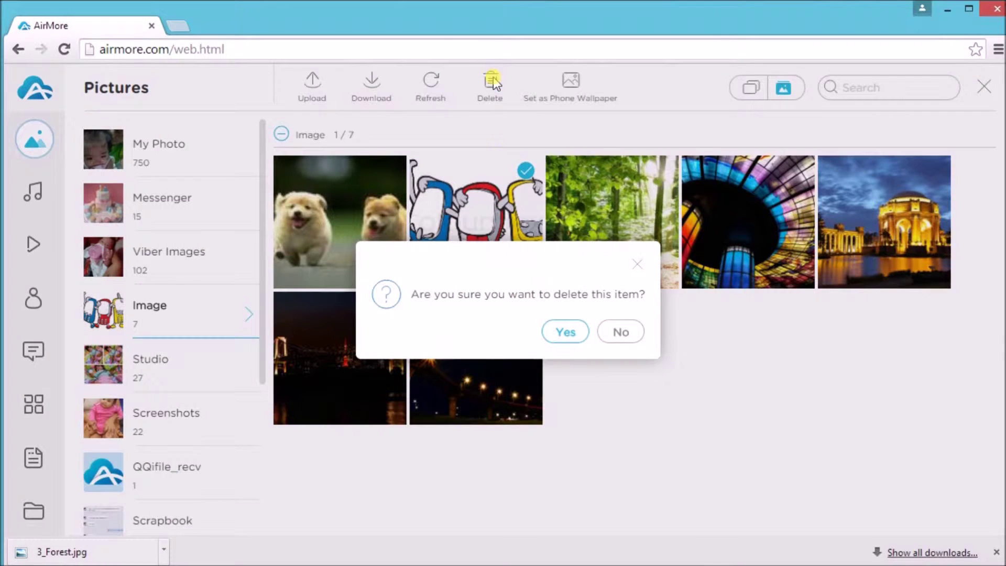
click(565, 329)
Go to the phone's Music and begin uploading a song from the computer
click(548, 362)
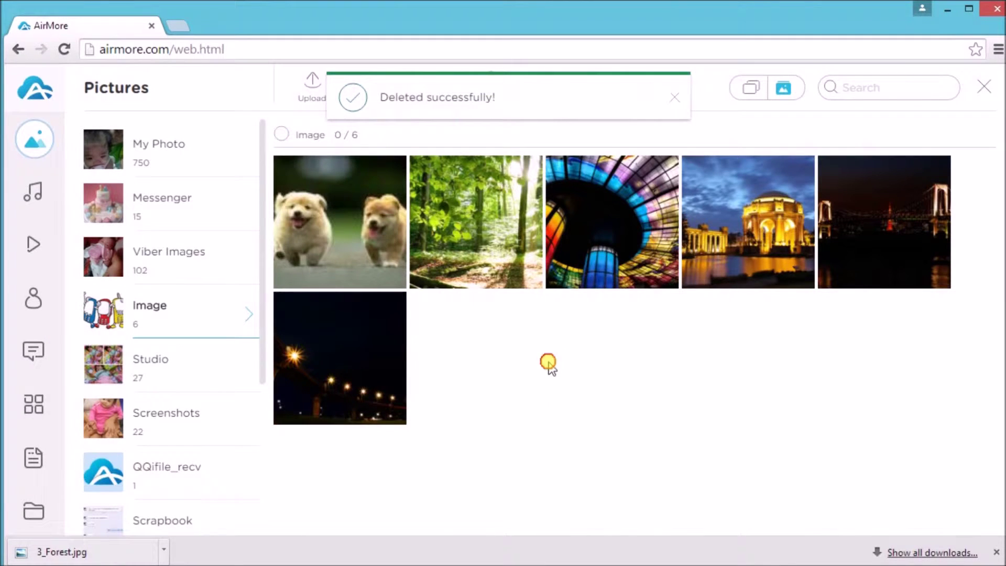
click(43, 186)
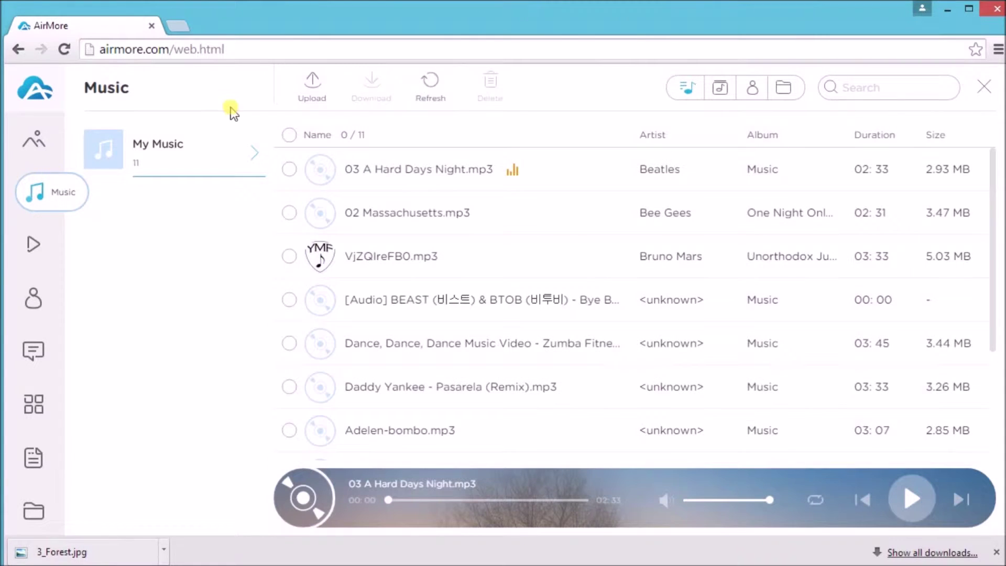
click(307, 90)
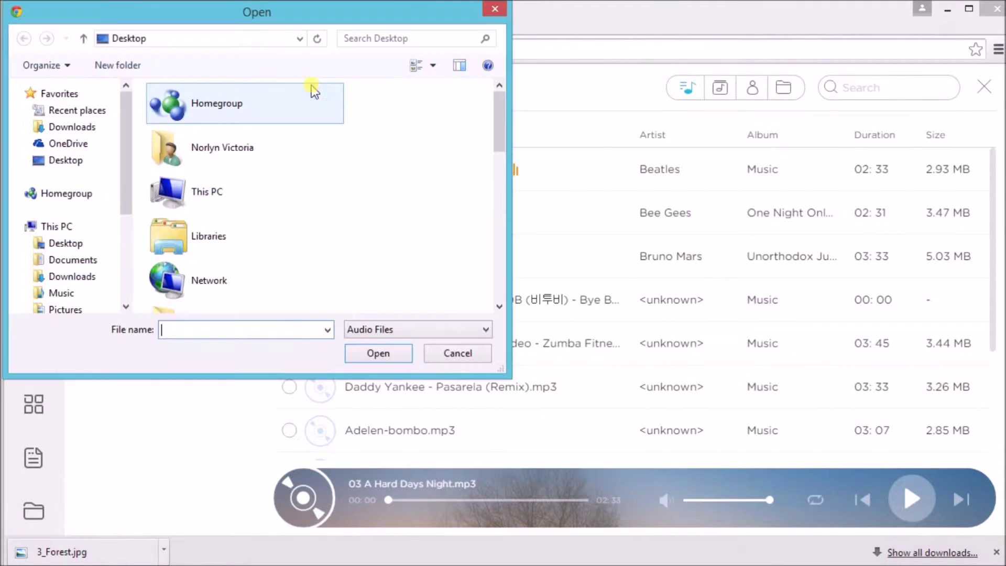
Upload A Man Withouout Love.mp3 from Documents > mp3 to the phone
double_click(199, 278)
scroll(241, 285, down, 10)
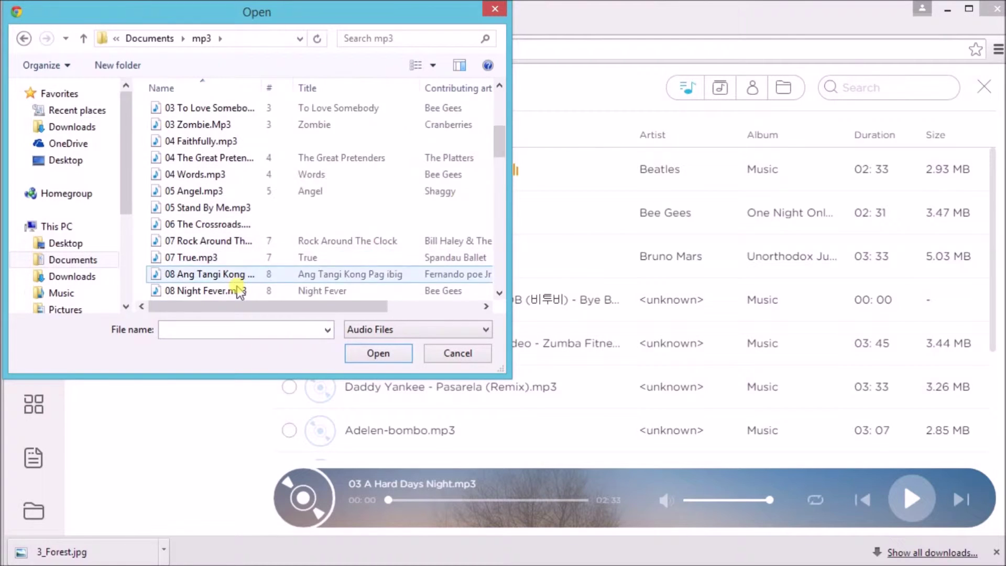
click(198, 289)
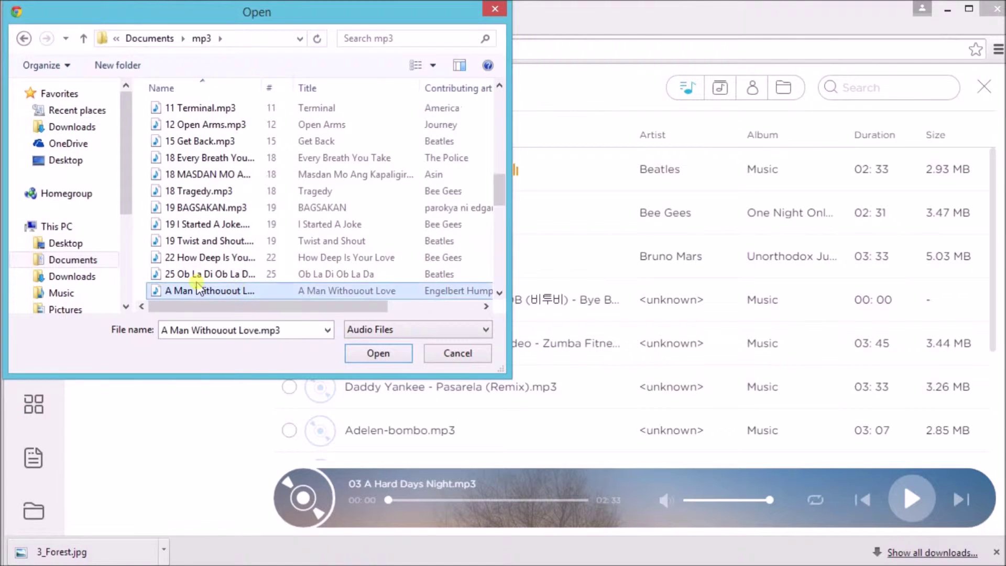
click(361, 354)
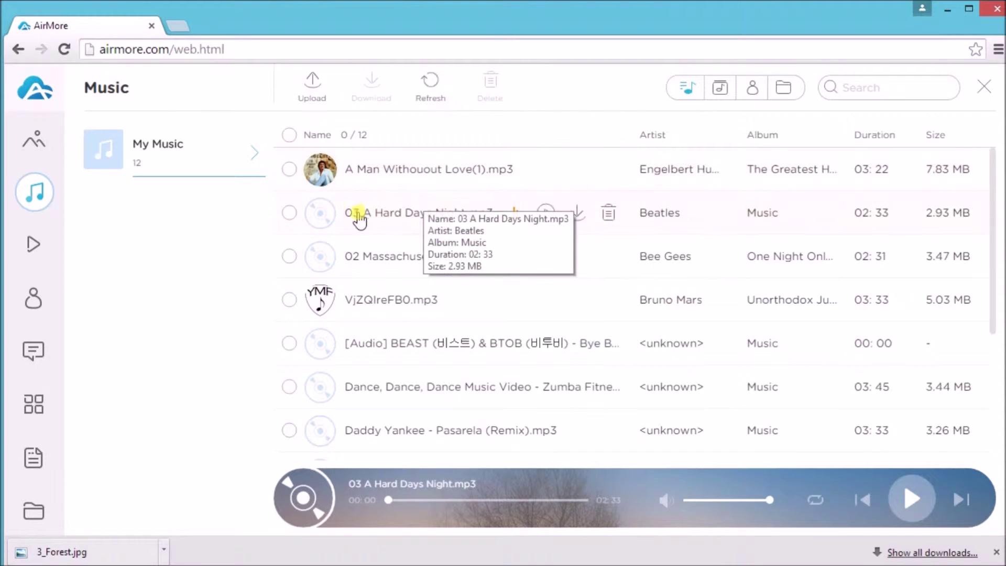
Download 02 Massachusetts.mp3 to the computer, then delete it from My Music
click(288, 256)
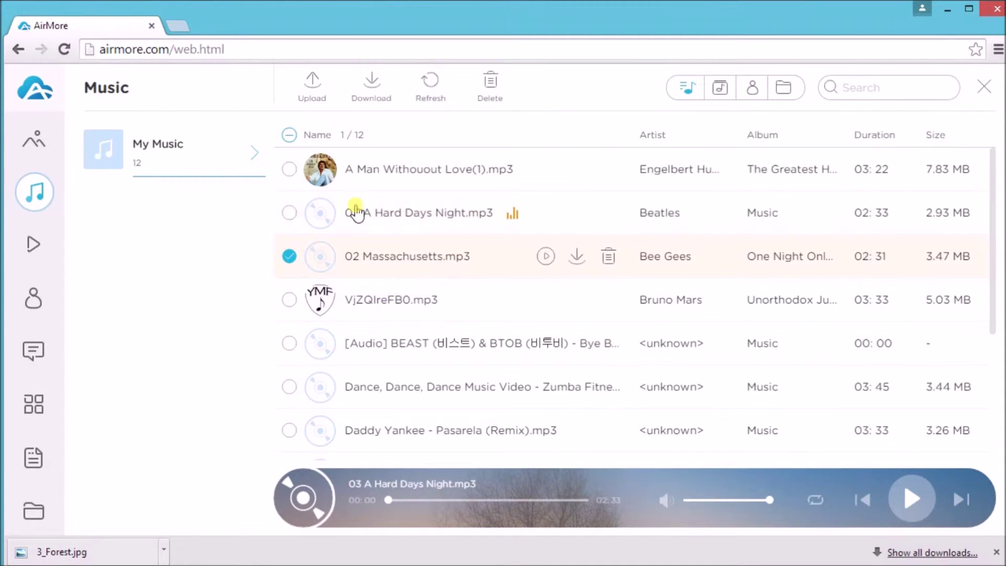
click(373, 84)
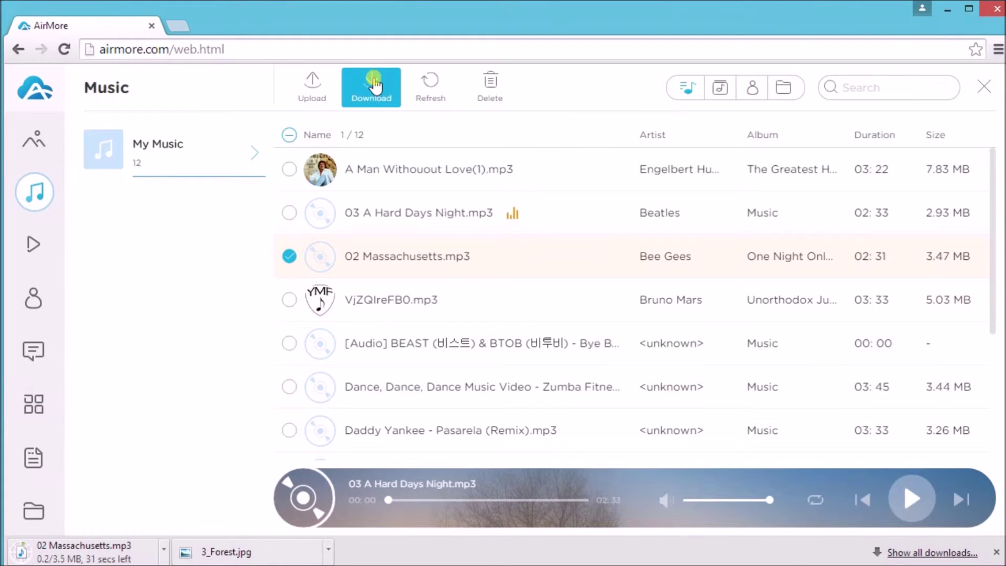
click(490, 85)
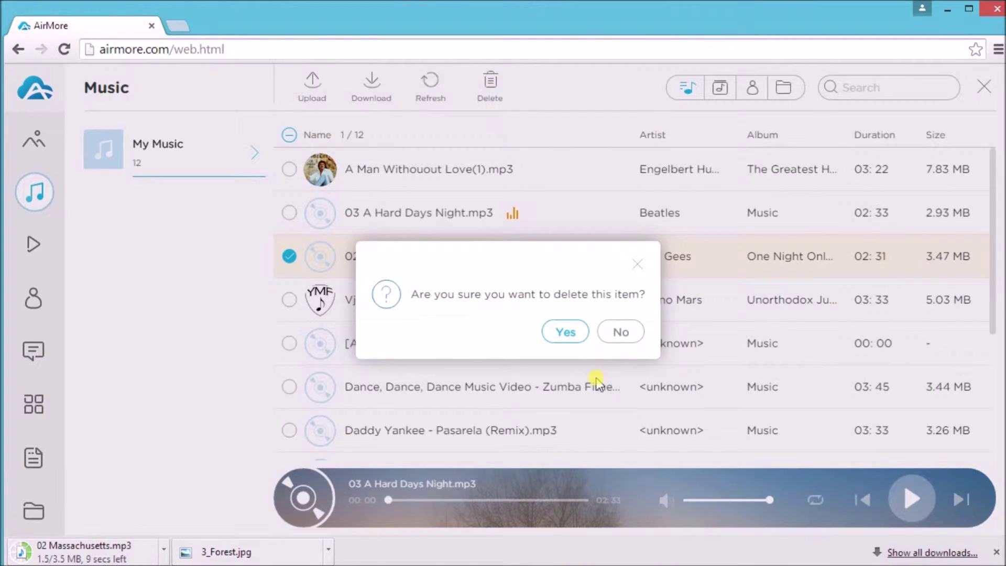
click(565, 331)
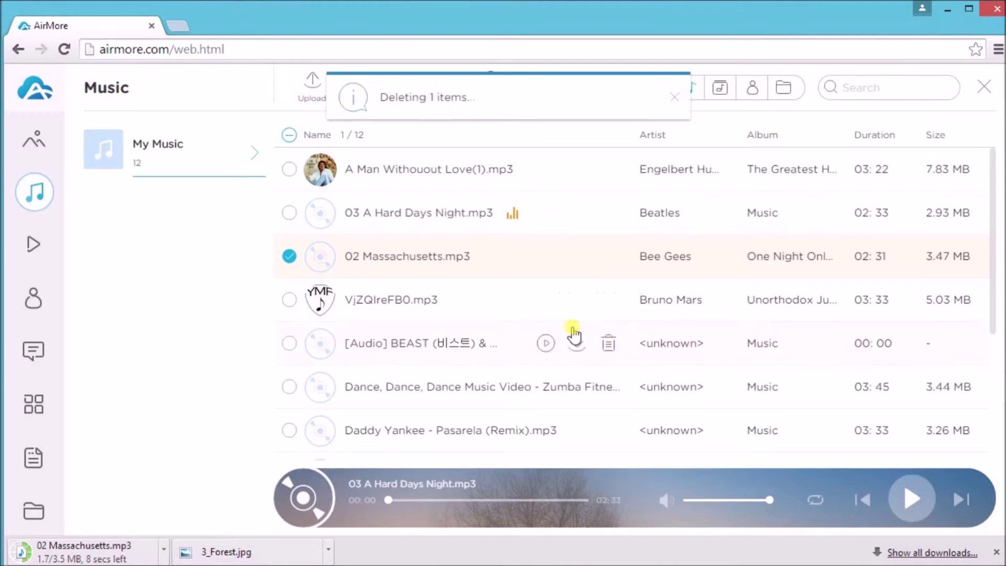
click(32, 258)
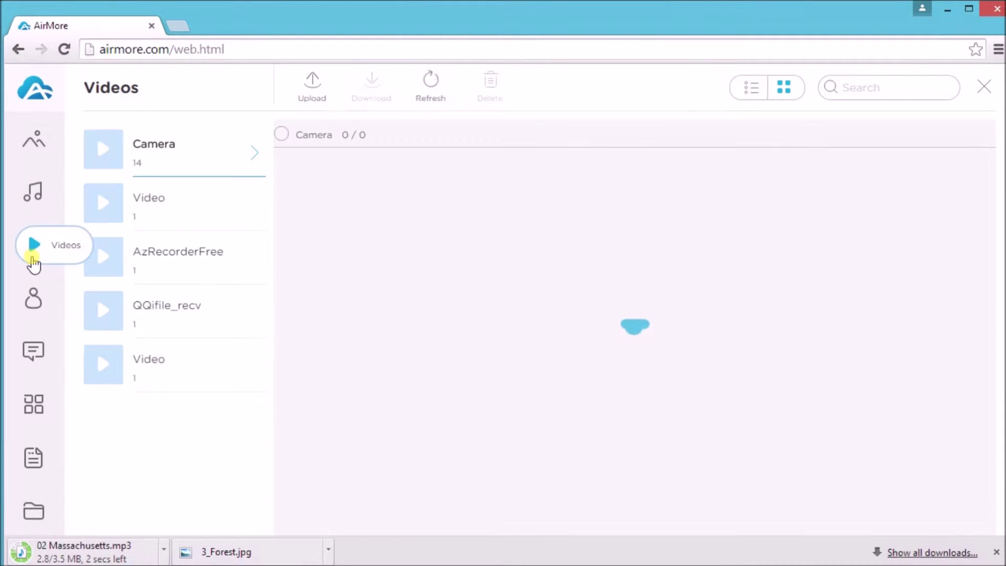
Download the single AzRecorderFree video to the computer, leaving the upload picker cancelled
click(137, 256)
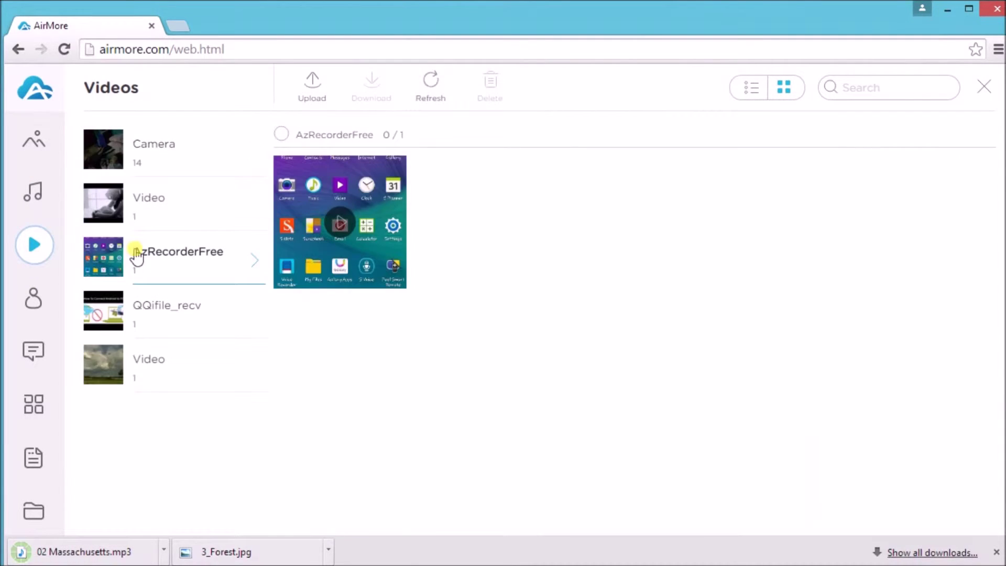
click(325, 95)
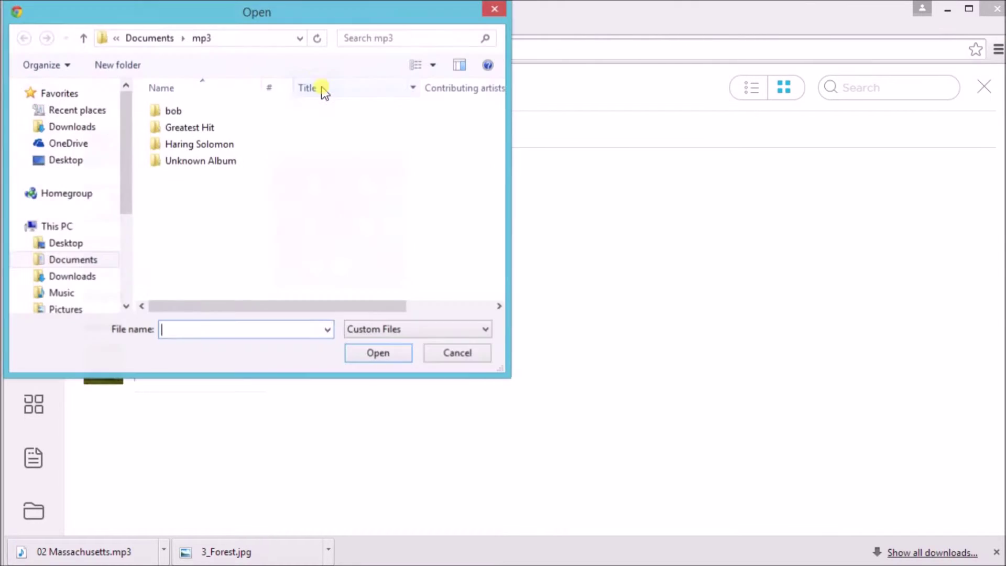
click(493, 8)
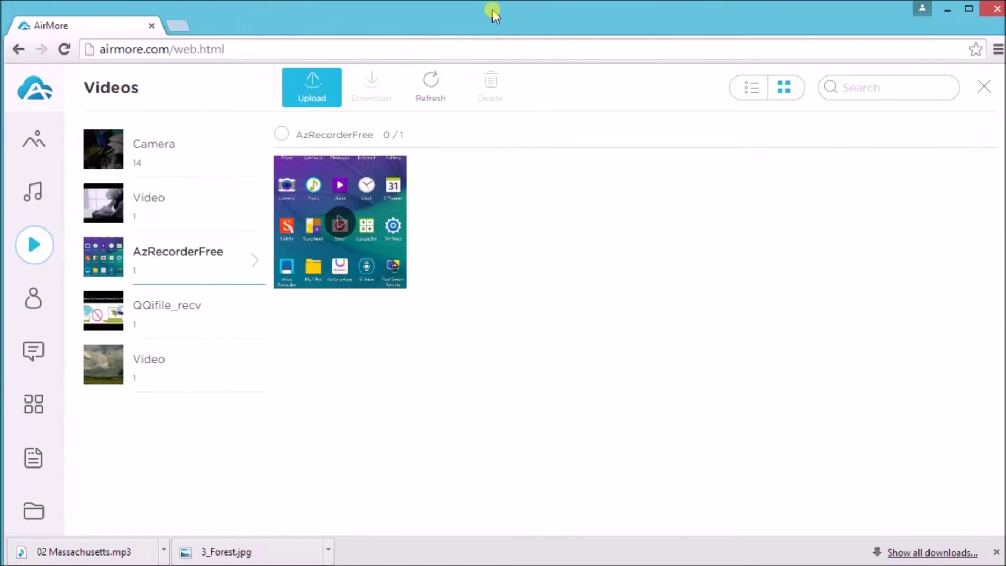
click(341, 167)
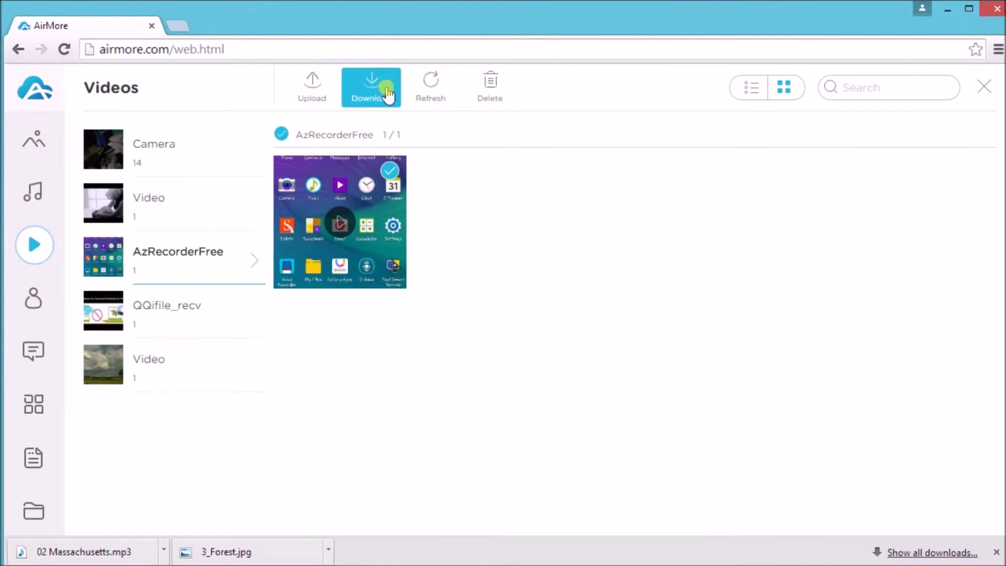
click(487, 90)
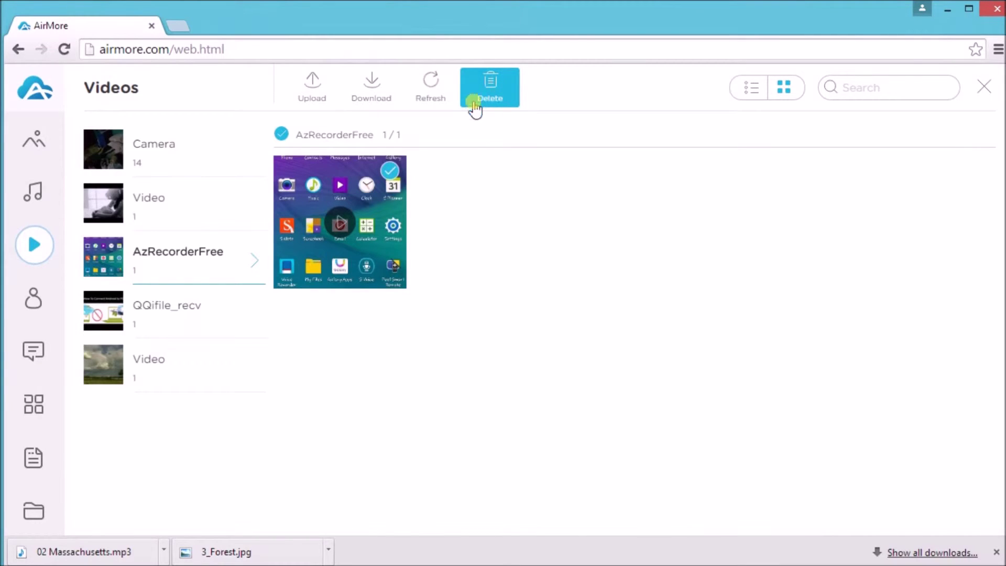
click(48, 306)
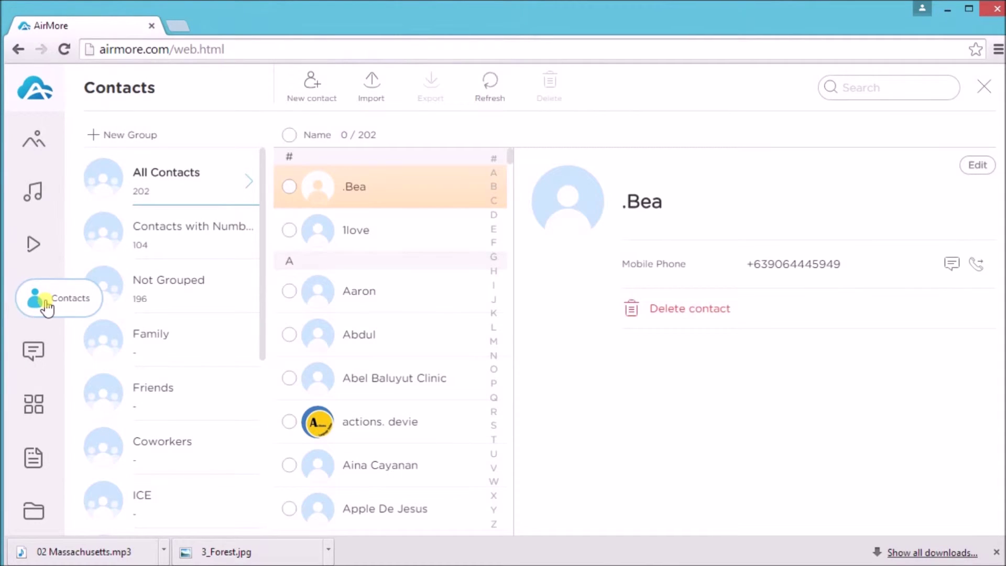
Try New contact, mark the first contact, then create a blank new text message
click(320, 94)
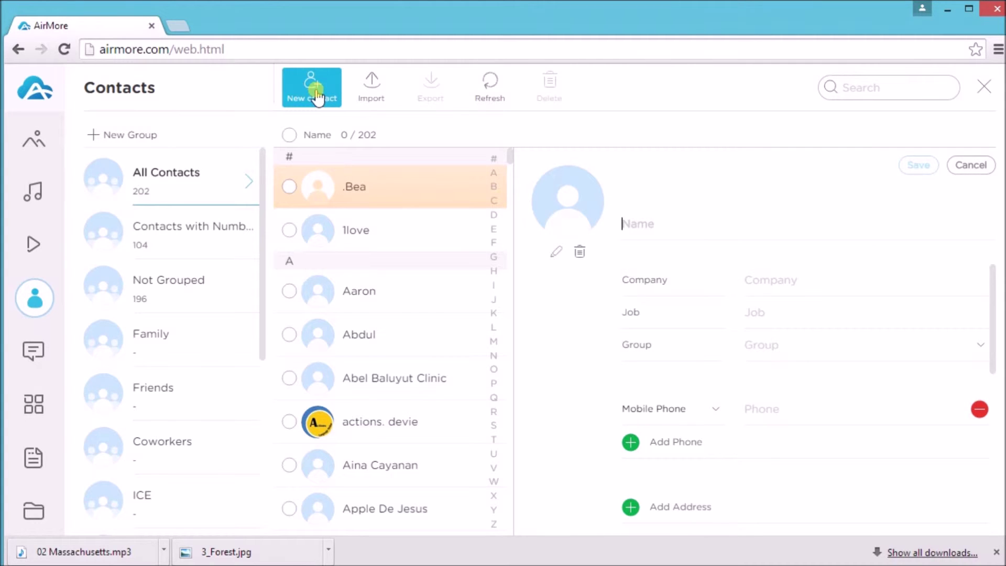
click(290, 187)
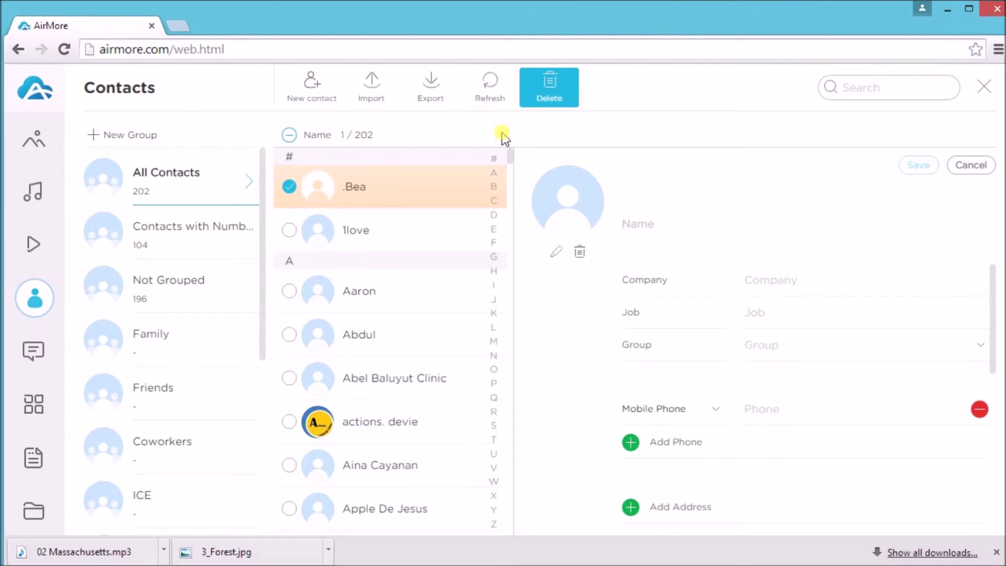
click(32, 361)
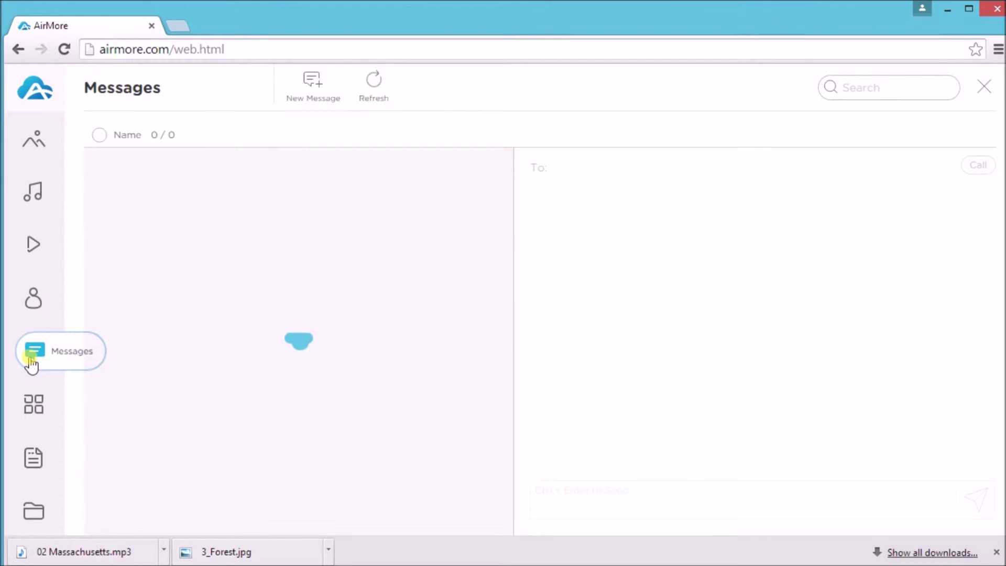
click(321, 94)
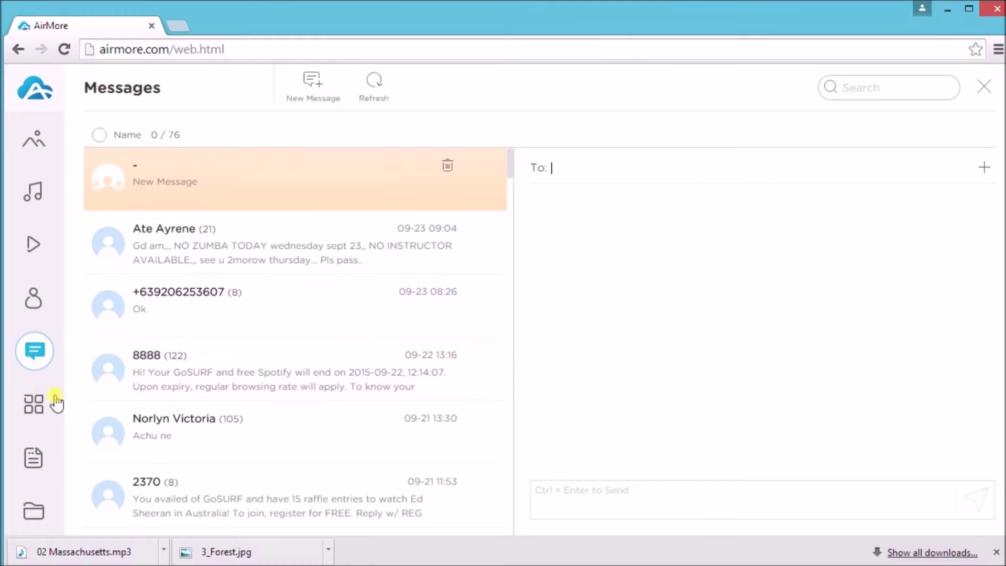
click(41, 407)
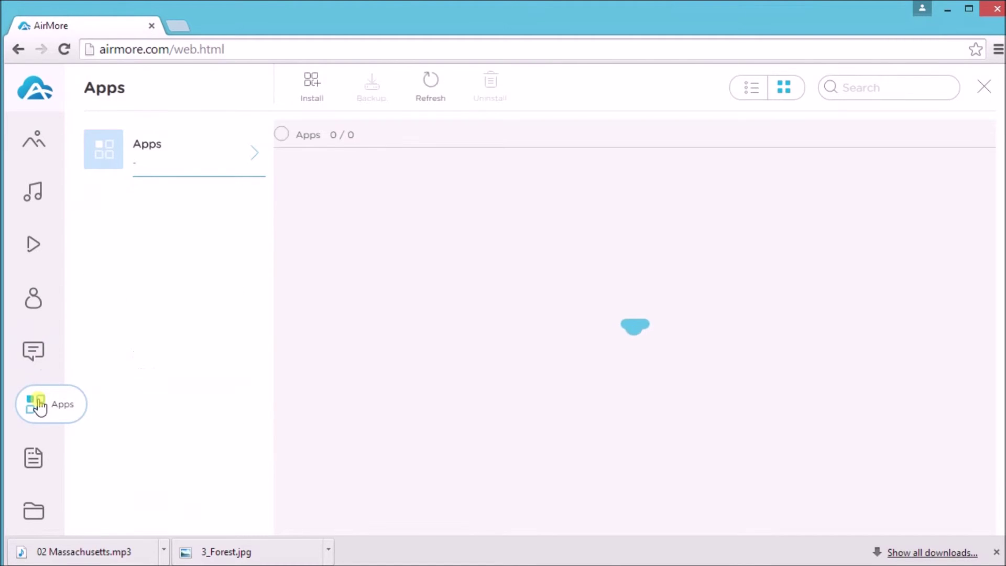
Cancel the app Install file picker and mark the first of the 35 apps
click(313, 95)
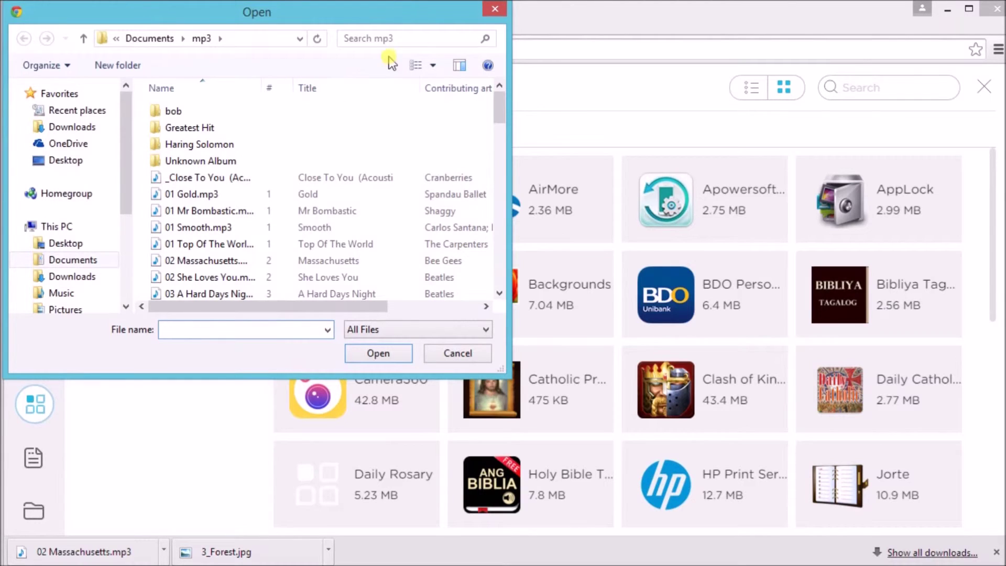
click(494, 9)
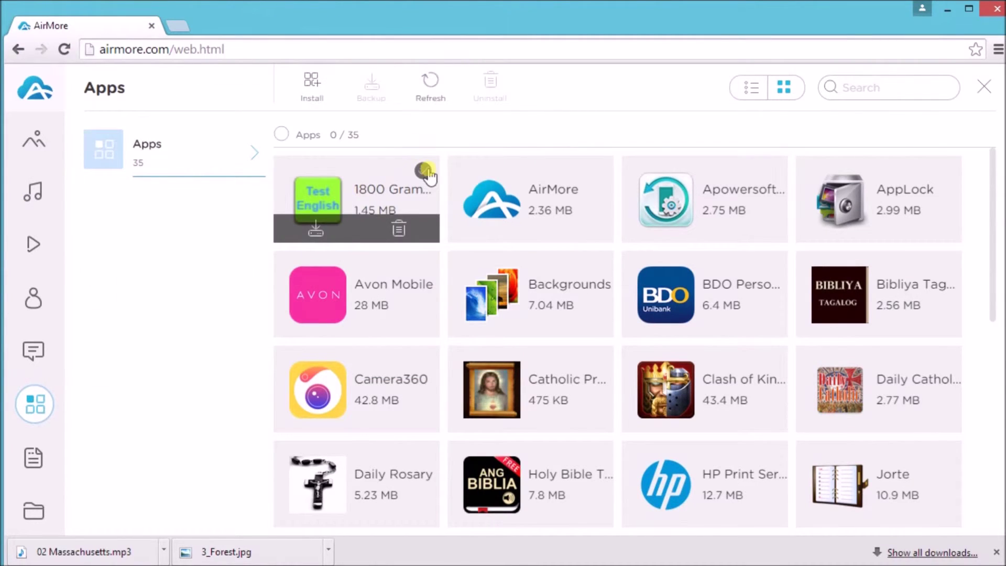
click(422, 171)
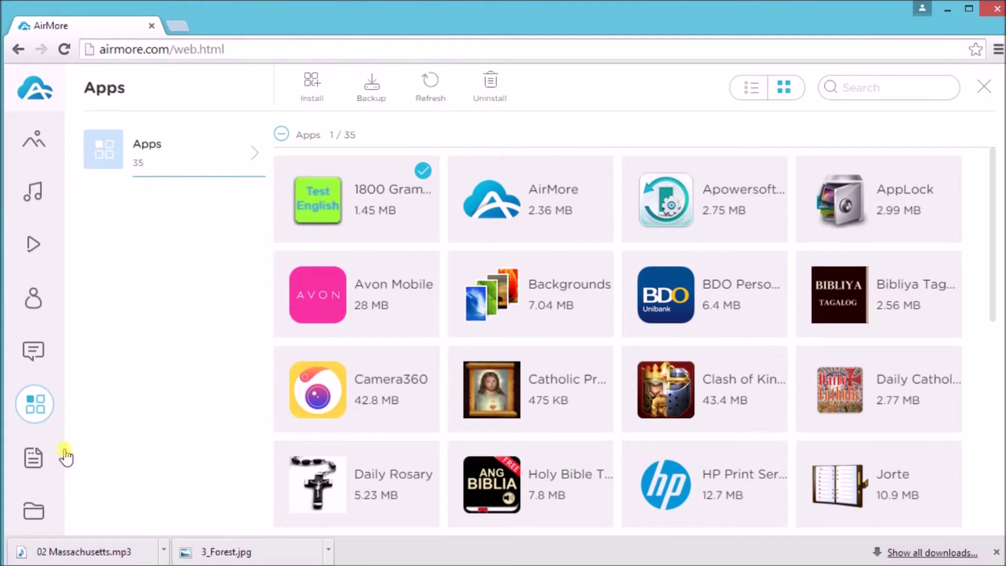
click(32, 473)
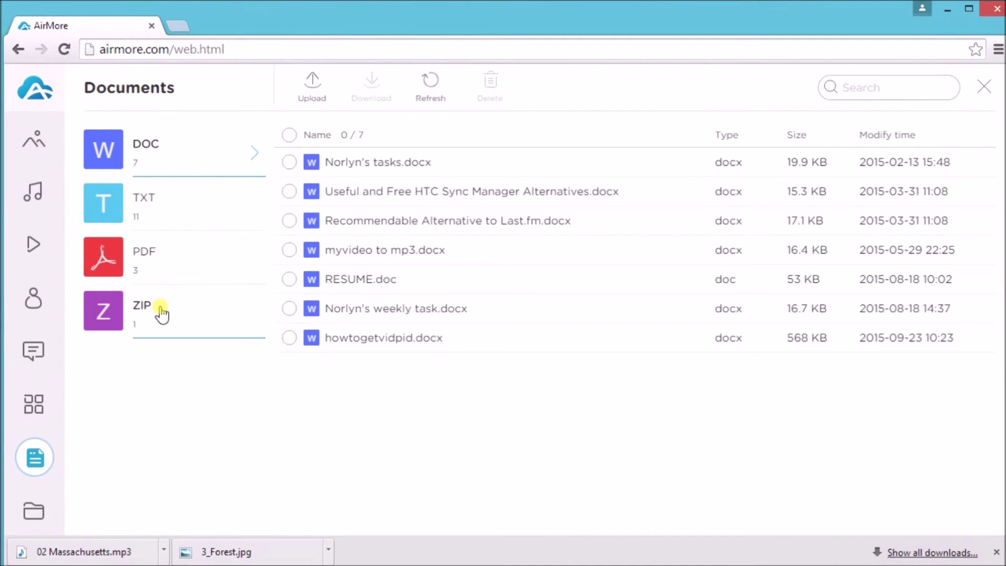
Delete the first DOC file, then show Phone Memory's 55 folders under Files
click(313, 93)
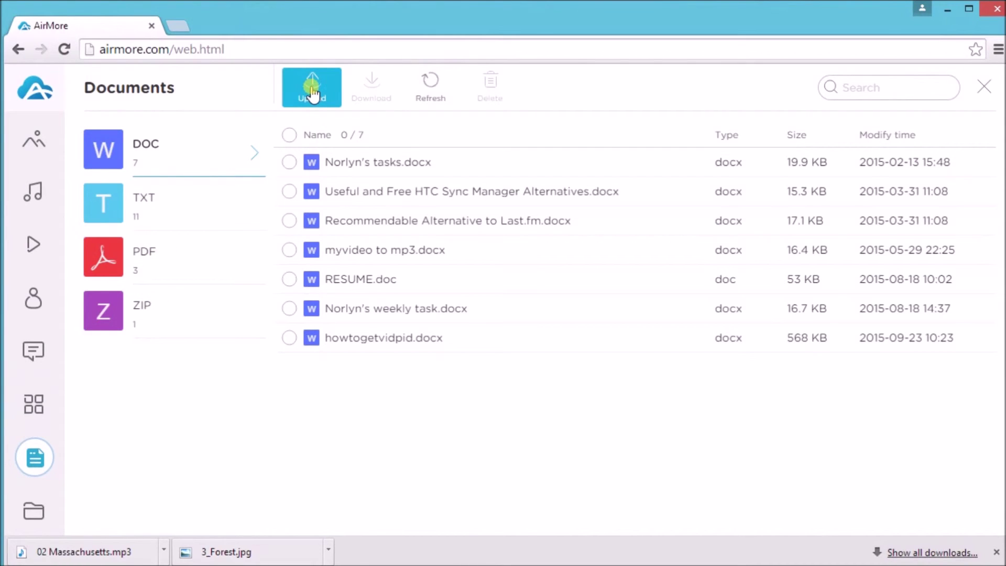
click(288, 161)
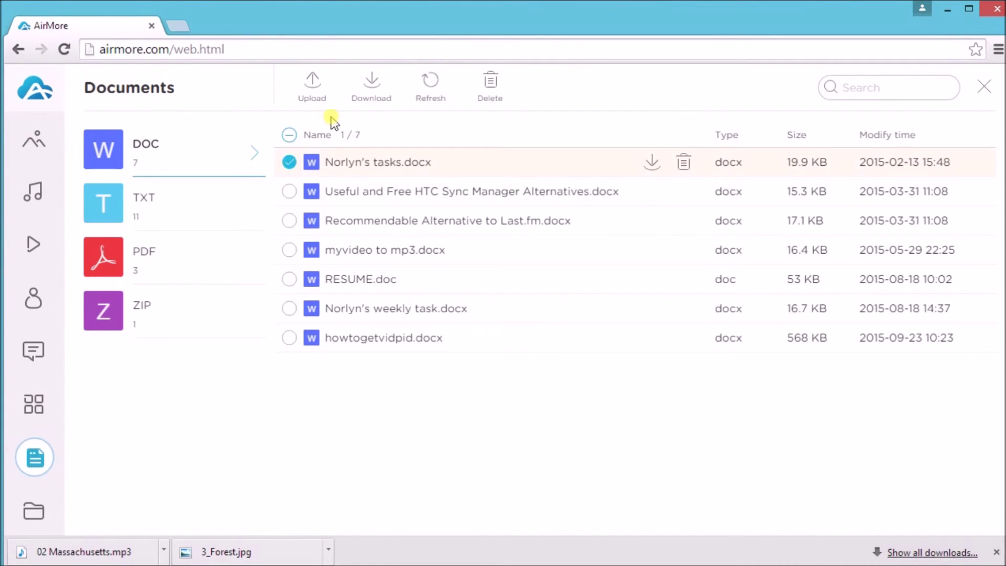
click(487, 105)
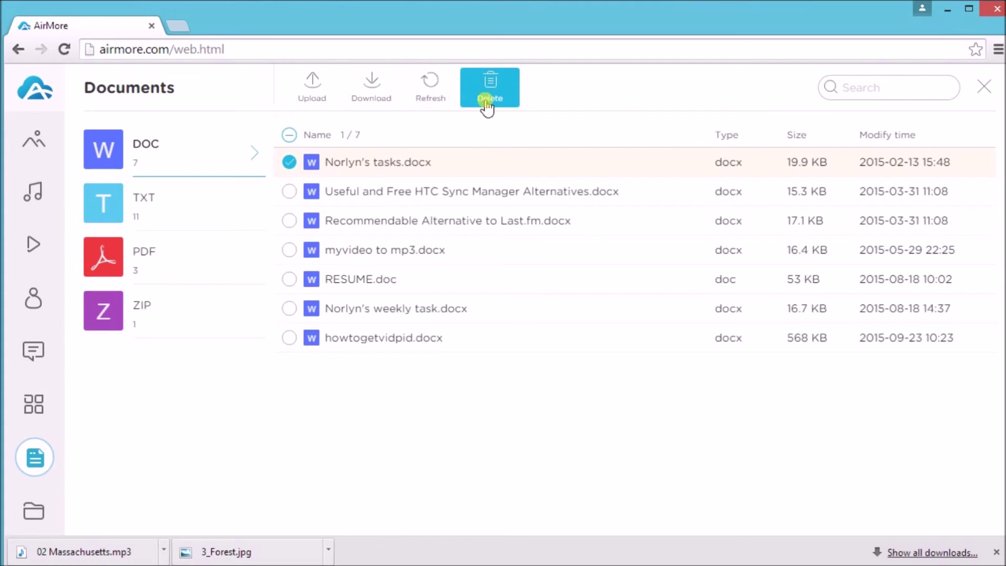
click(20, 521)
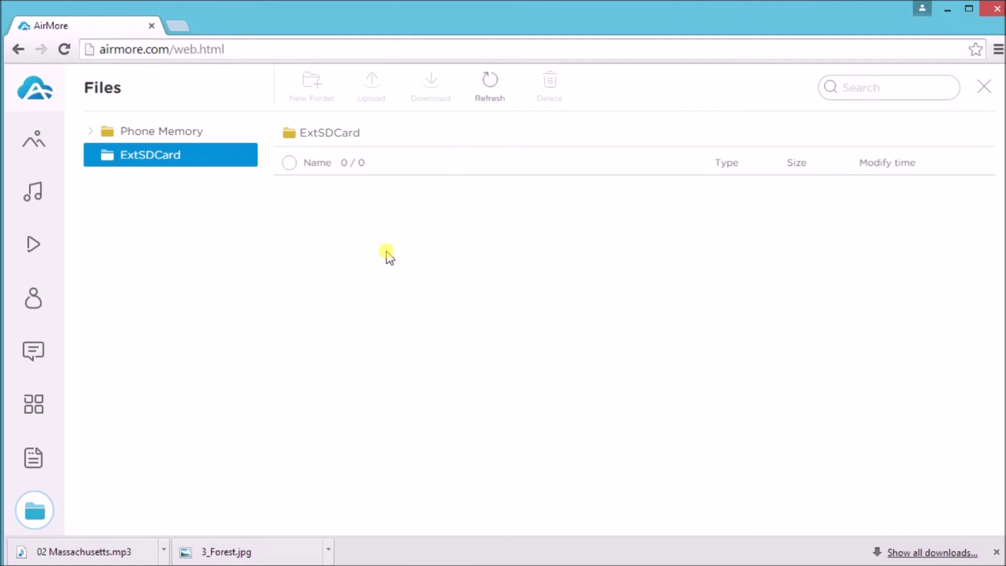
click(181, 133)
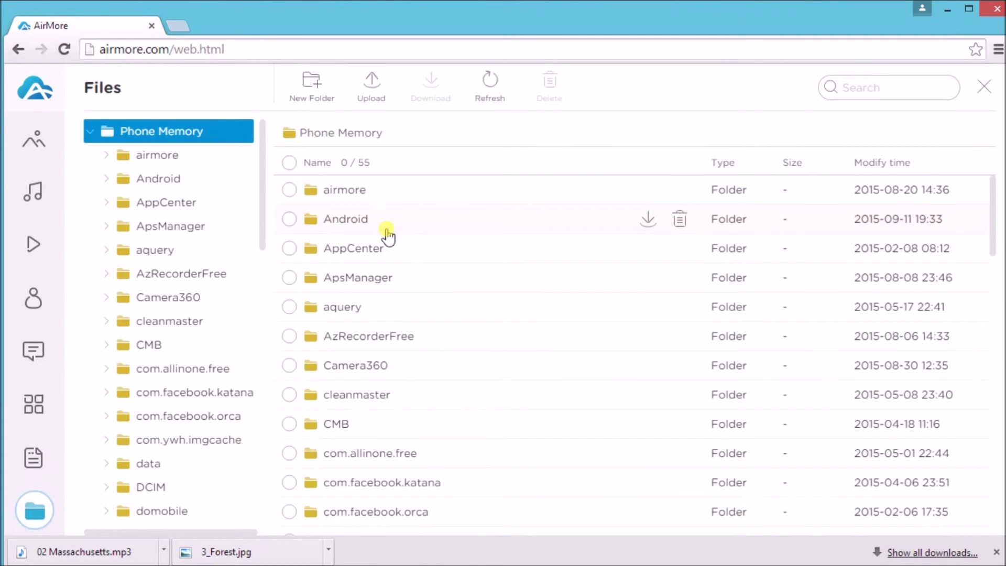
click(24, 98)
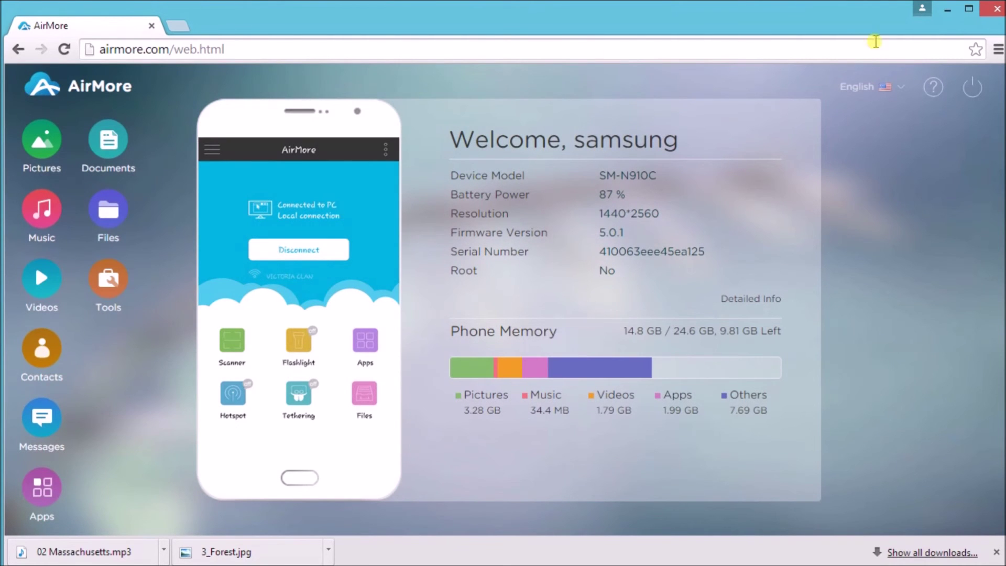
Disconnect the phone using the top-right power button and confirm with Yes
click(971, 88)
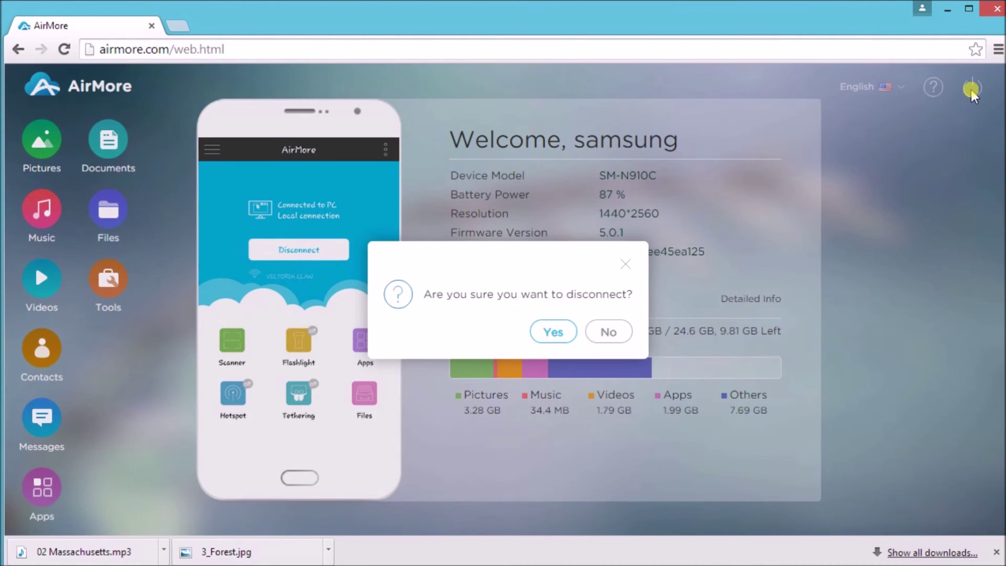
click(550, 335)
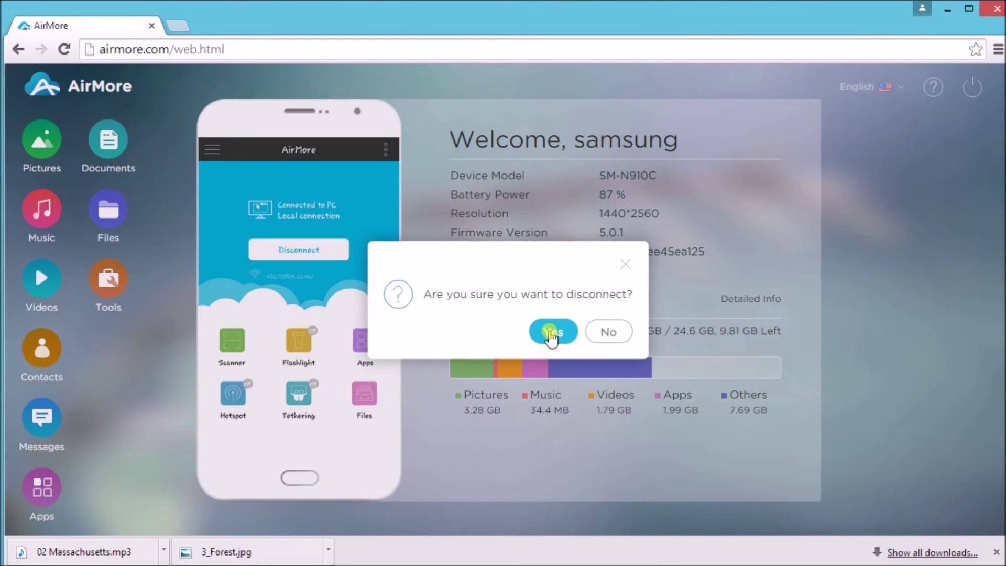